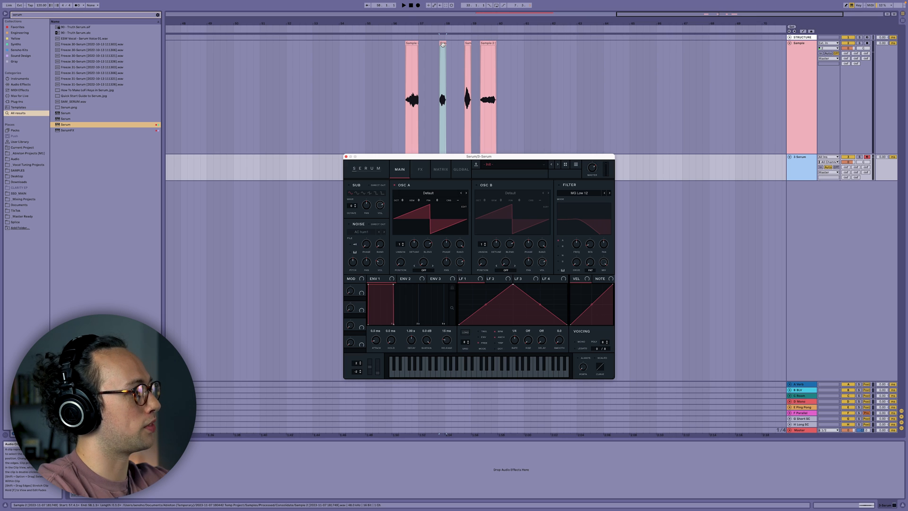
Step: Load the second Sample clip as oscillator A's wavetable and set its wavetable position to 70
drag(442, 45, 423, 207)
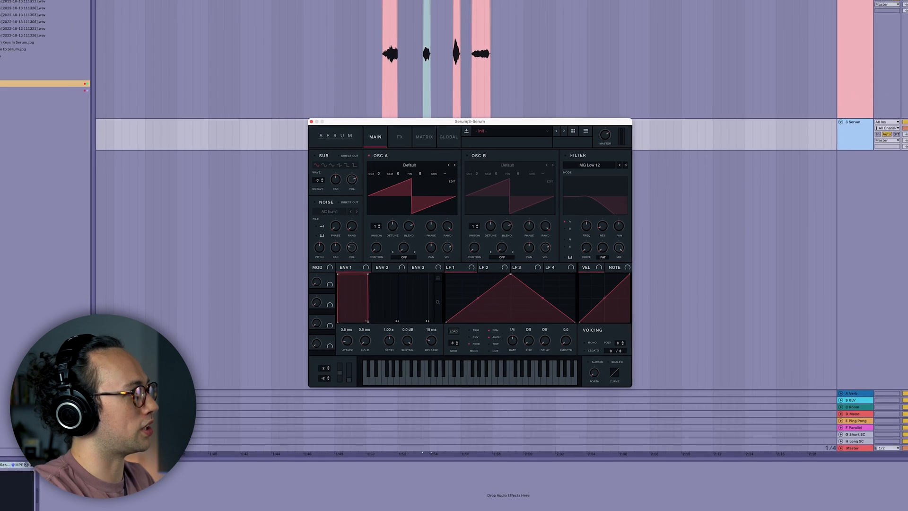
drag(374, 142, 374, 144)
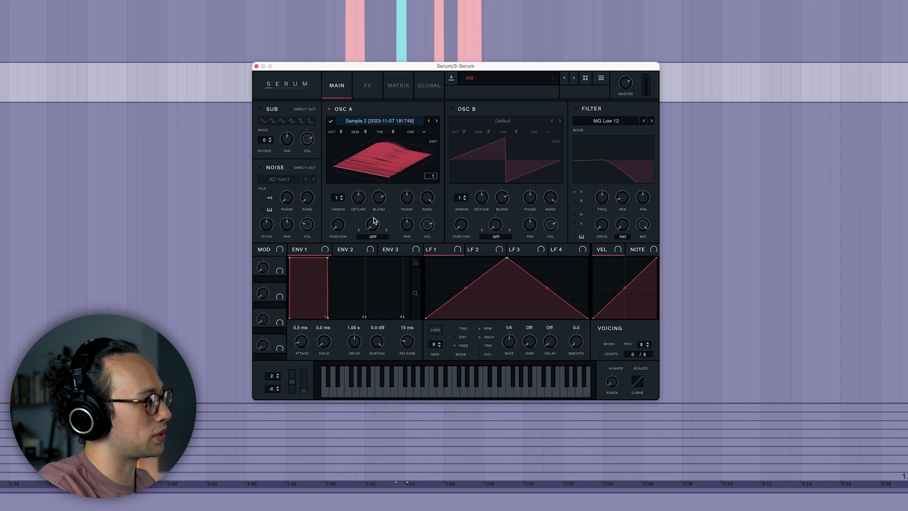
drag(339, 226, 338, 199)
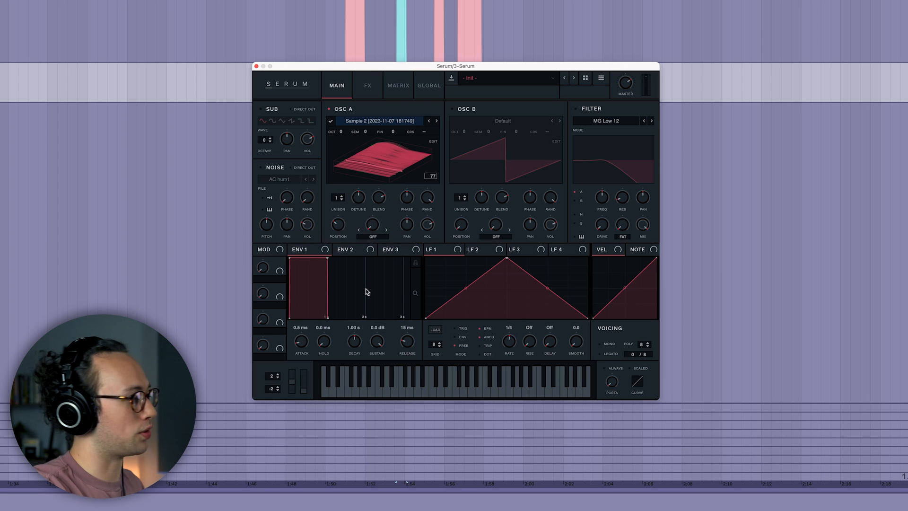
mouse_move(341, 227)
mouse_down()
mouse_move(341, 157)
mouse_move(339, 232)
mouse_up()
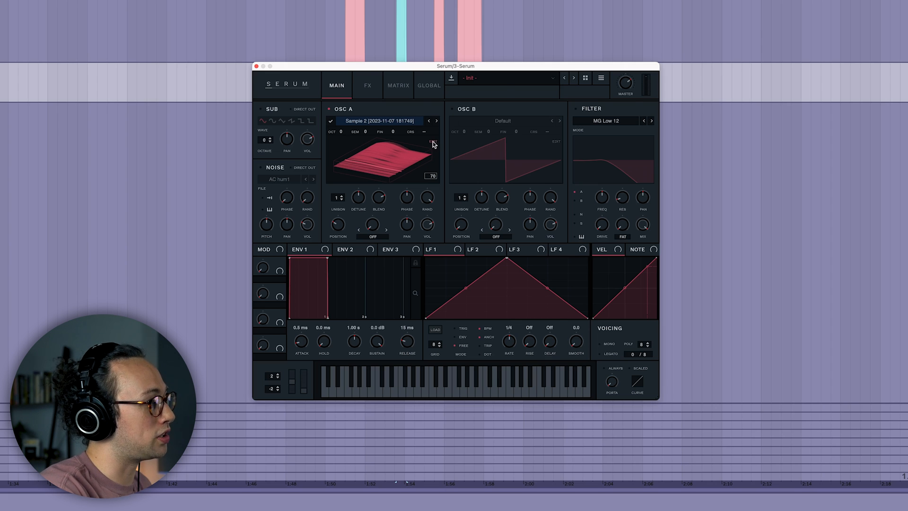
Step: Apply Morph - Spectral to oscillator A's wavetable in the table editor and close the editor
click(433, 142)
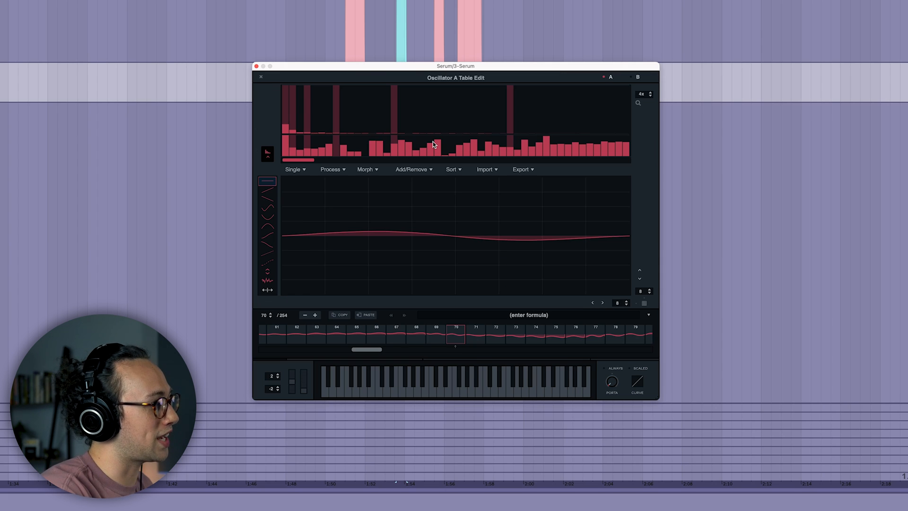
click(365, 170)
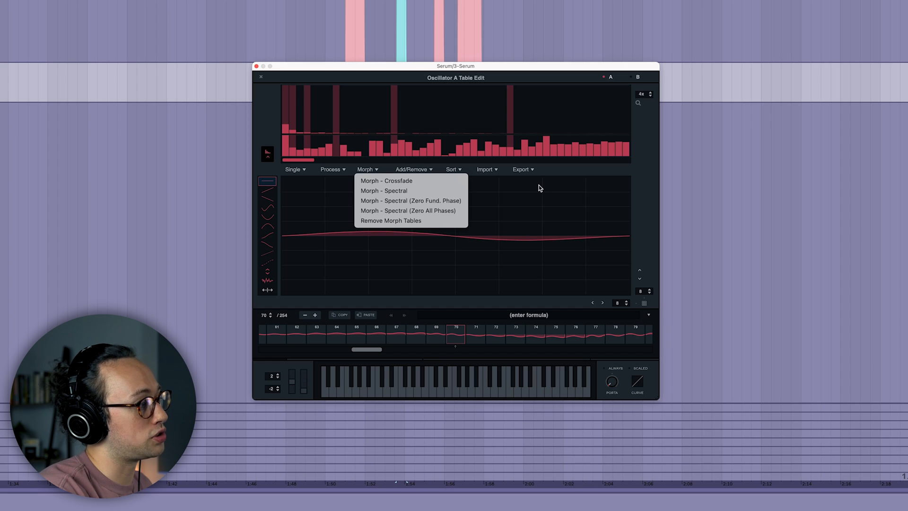
click(428, 190)
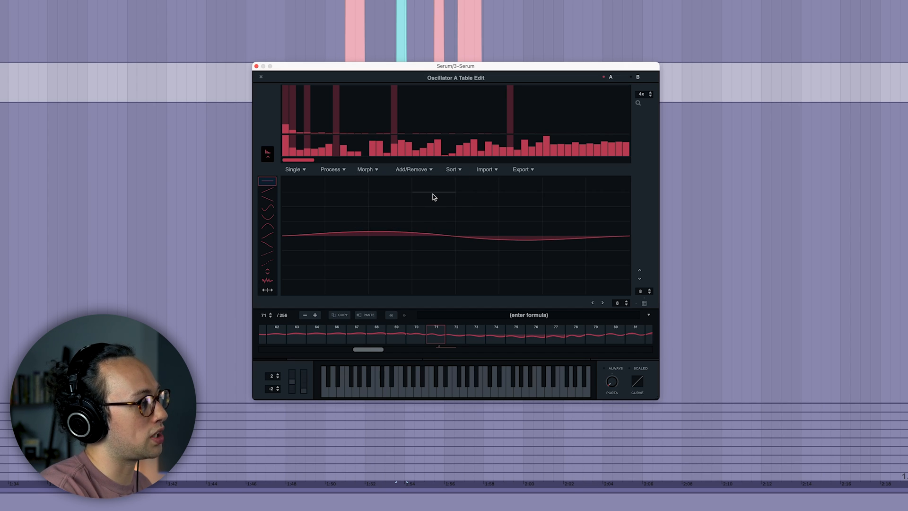
click(260, 76)
Step: Set oscillator A's wavetable position to 140 and modulate it with LFO 1 at a 2 bar rate
drag(338, 224, 344, 187)
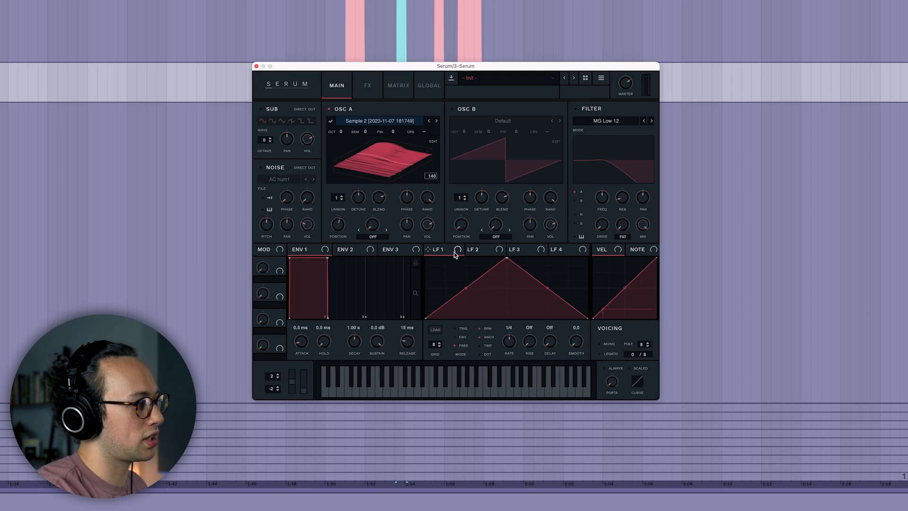
drag(428, 249, 338, 228)
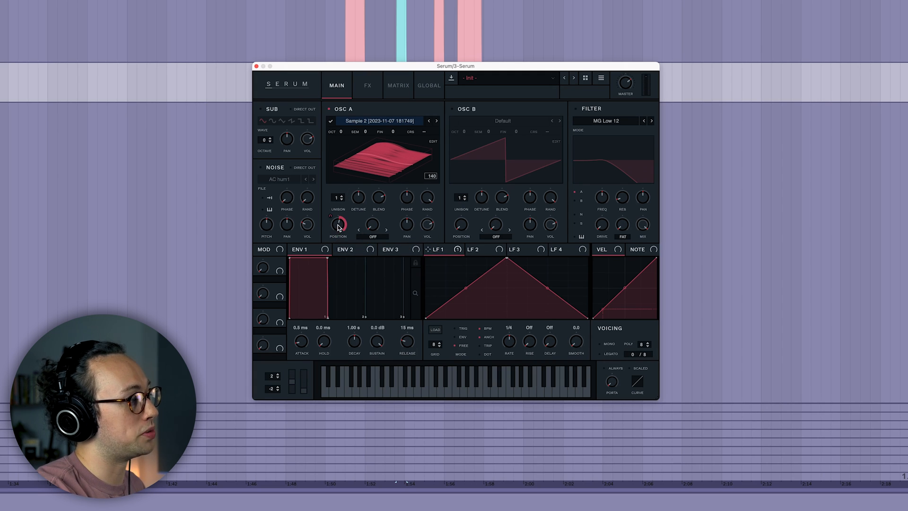
mouse_move(342, 231)
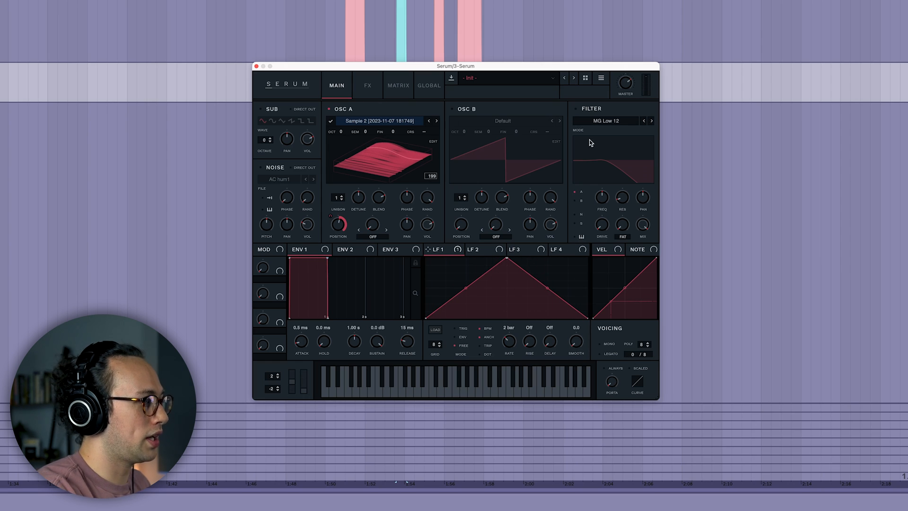
Step: Enable the filter, set its type to MG Low 18 and adjust the cutoff frequency
click(576, 109)
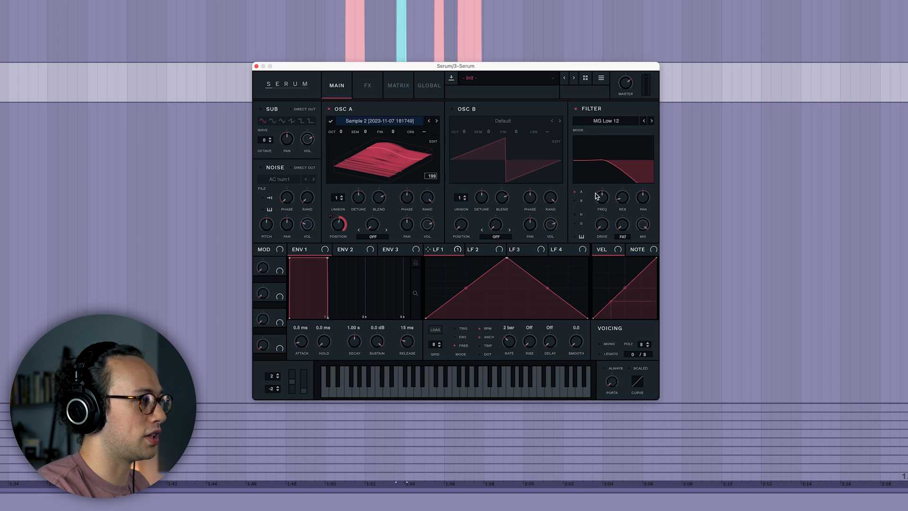
click(651, 121)
click(644, 121)
mouse_move(601, 194)
drag(601, 194, 599, 200)
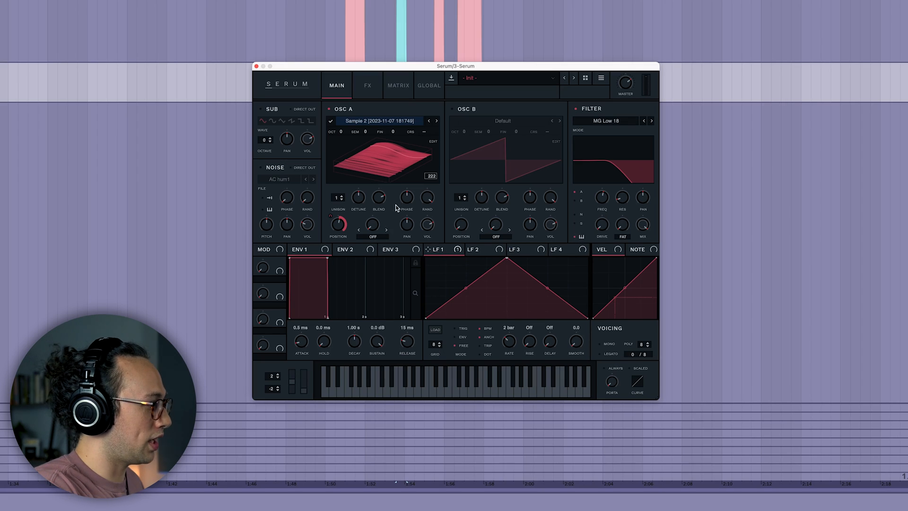
Step: Set oscillator A to 7 unison voices and give Env 1 a sustain of -3.8 dB with a longer release
drag(341, 197, 347, 171)
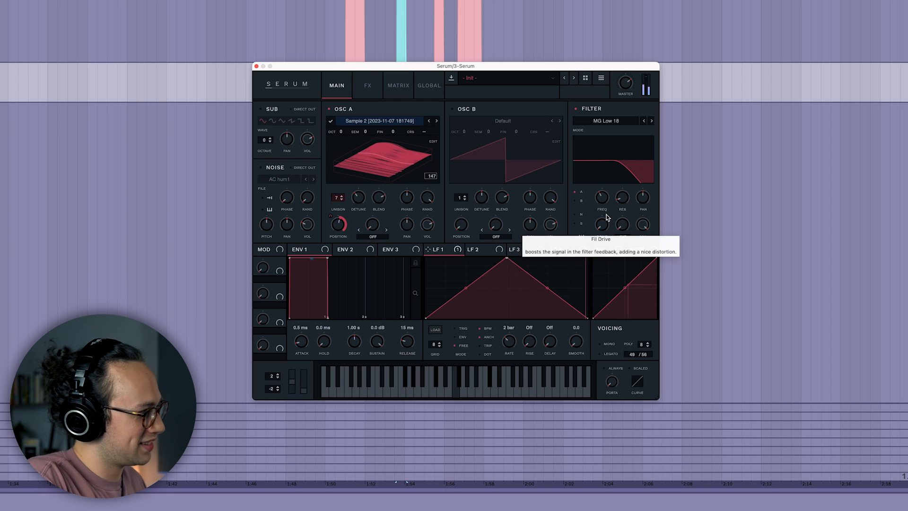
drag(377, 341, 415, 314)
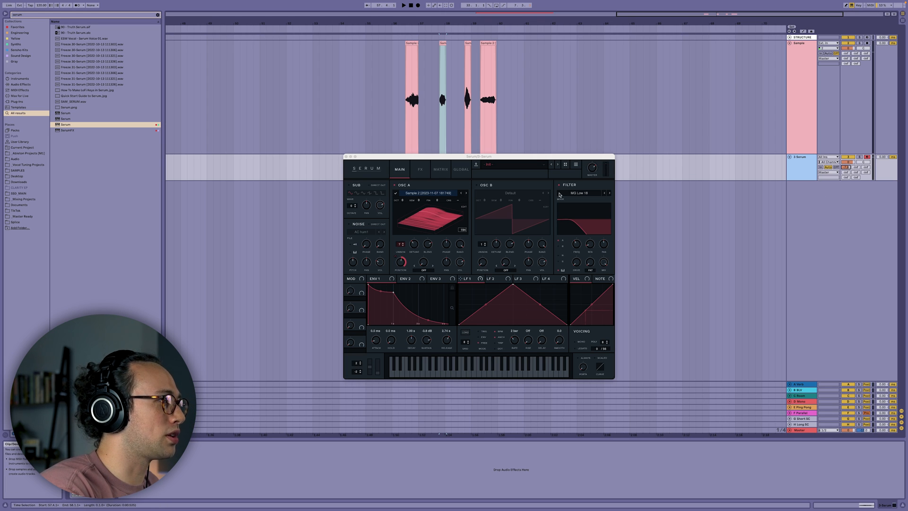
Step: Audition the third Sample clip and load it as oscillator B's wavetable
click(470, 42)
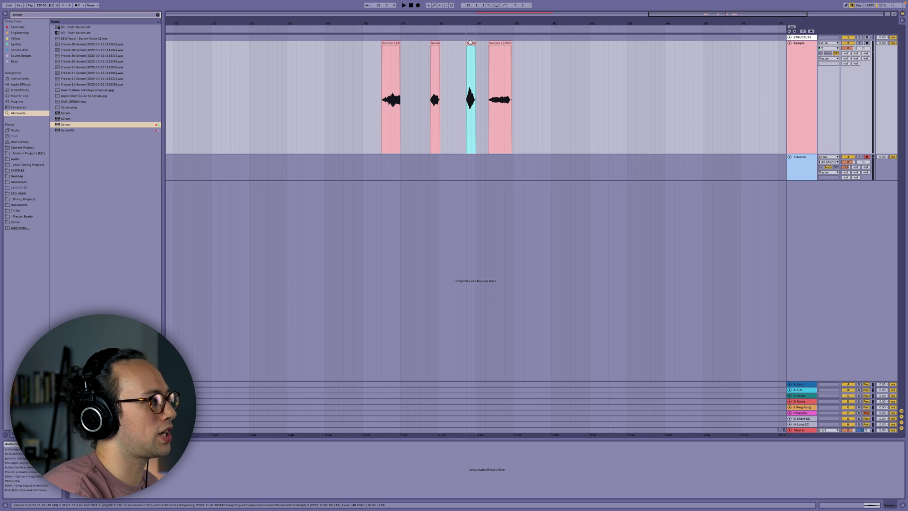
key(space)
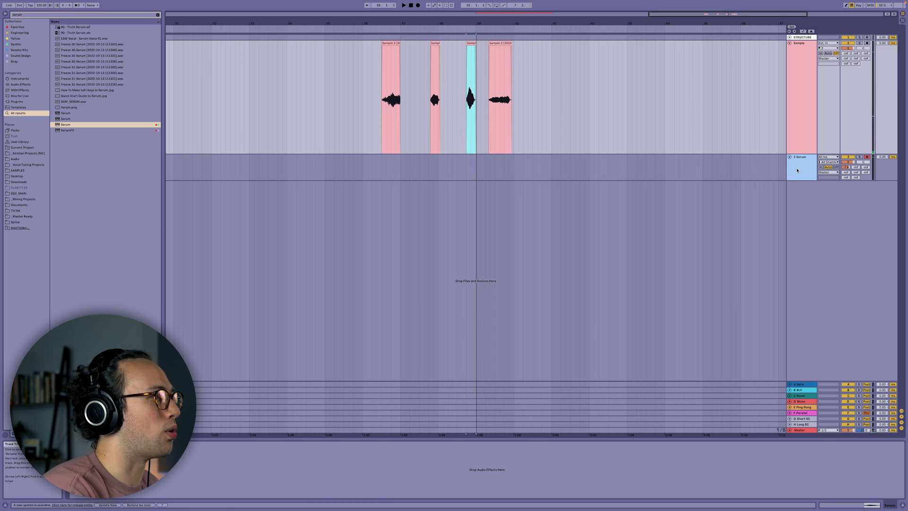
click(796, 171)
drag(472, 43, 510, 220)
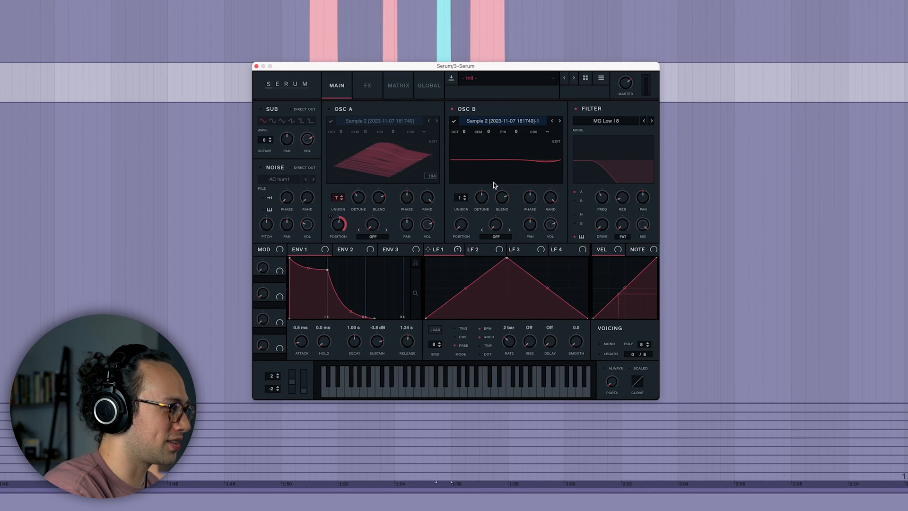
Step: Set oscillator B's wavetable position to 199, raise its octave to +2 and route it through the filter
click(503, 232)
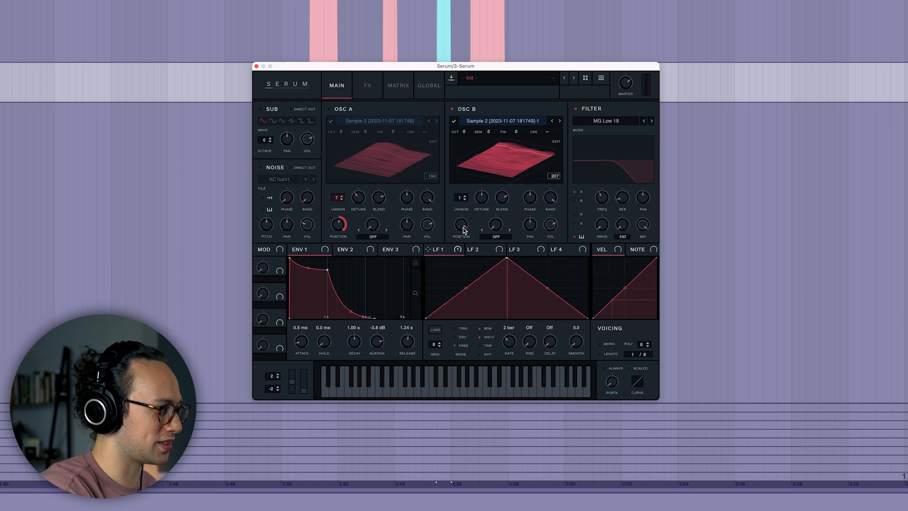
drag(461, 231, 464, 233)
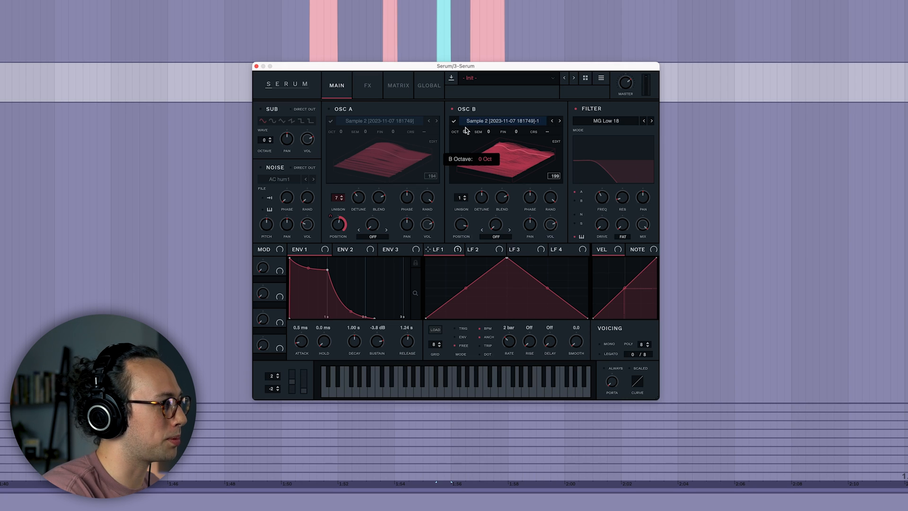
drag(467, 118, 467, 113)
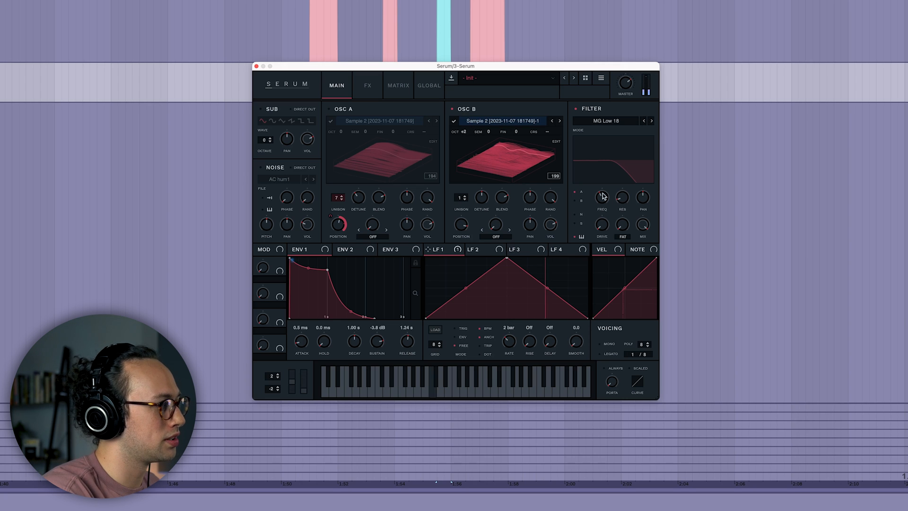
click(576, 201)
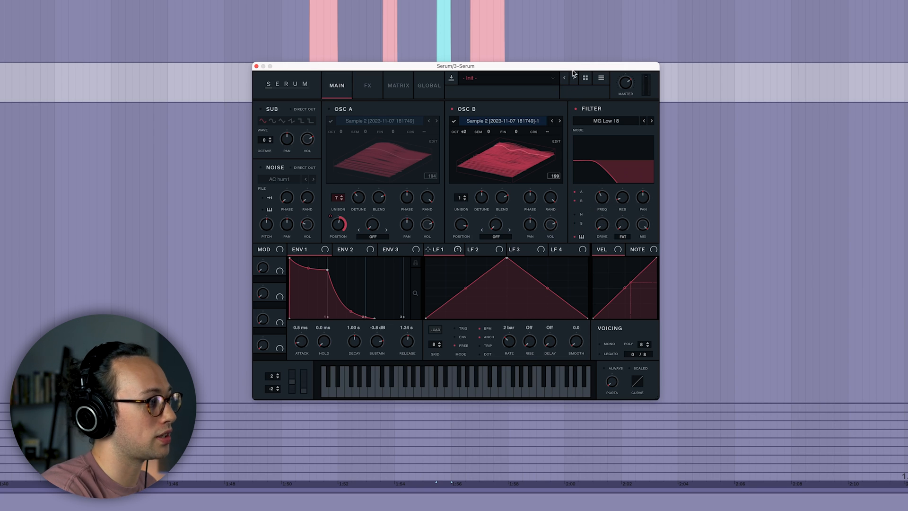
Step: Bypass the filter and switch oscillator A back on with 3 unison voices and less detune
click(576, 109)
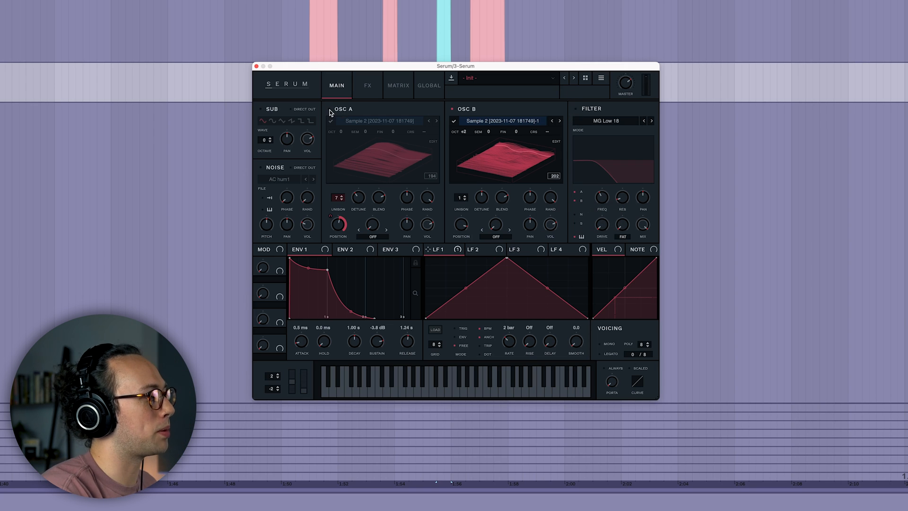
click(329, 111)
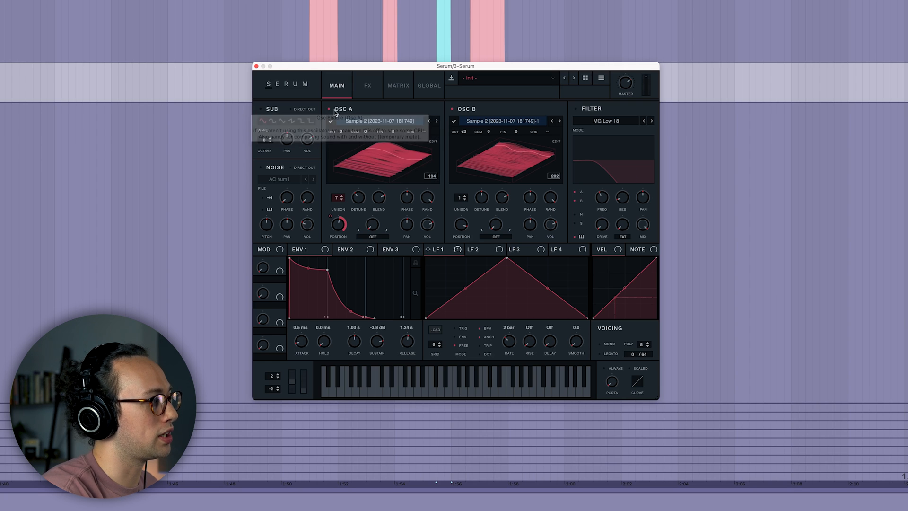
drag(359, 199, 344, 237)
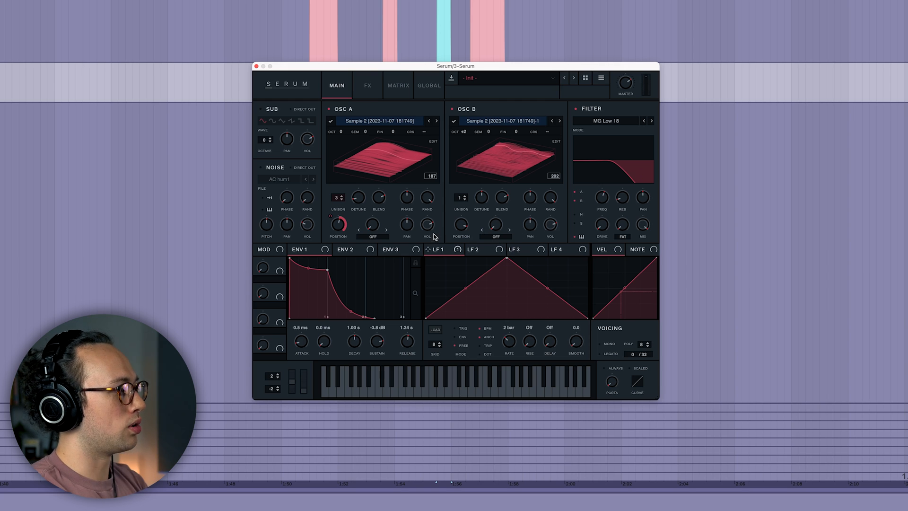
Step: Set the warp mode of both oscillators to Bend +/-
click(373, 236)
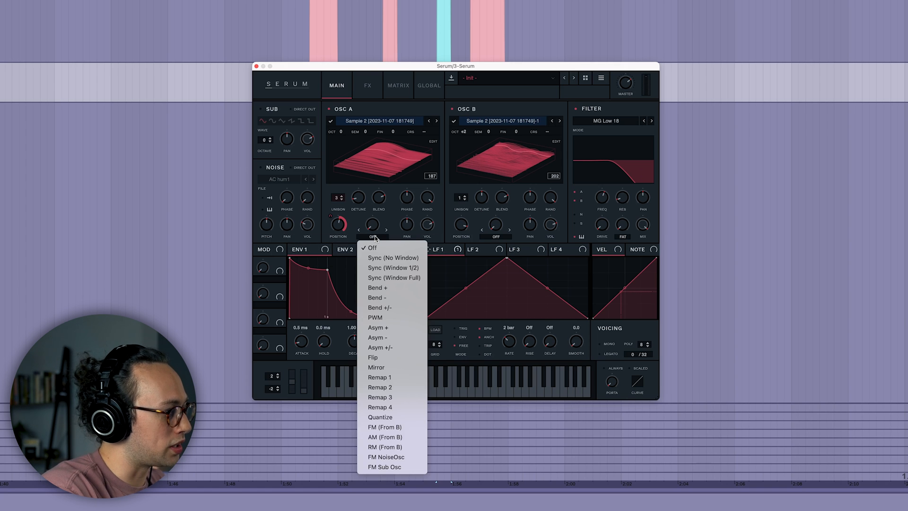
click(401, 307)
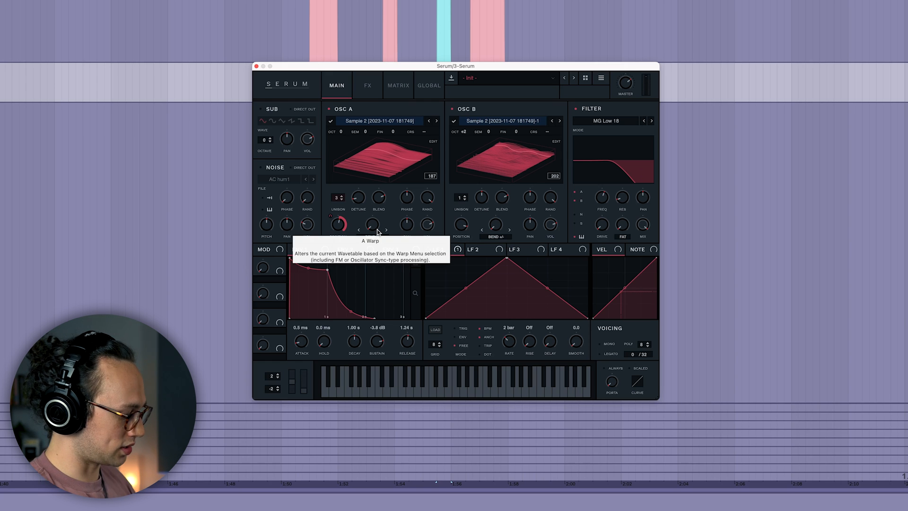
Step: Sweep oscillator A's warp amount with oscillator B off to audition the bend effect
drag(378, 231, 382, 169)
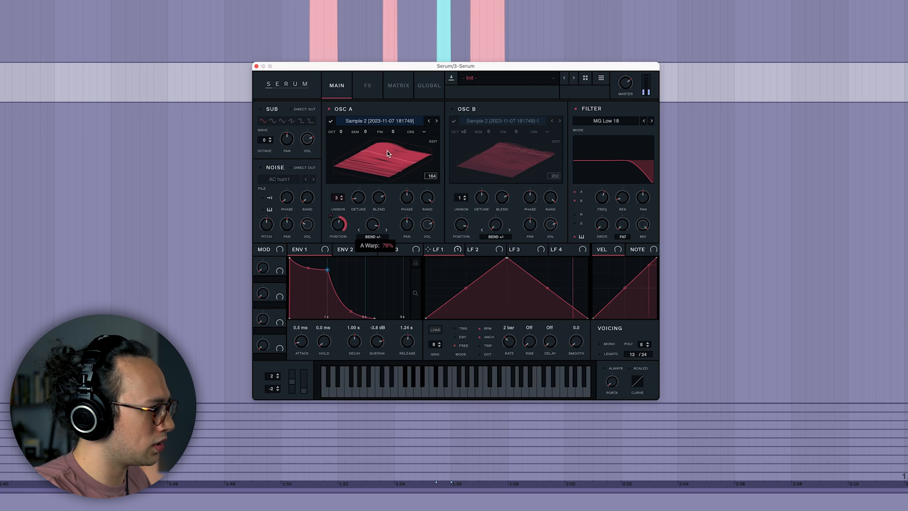
drag(385, 171, 365, 186)
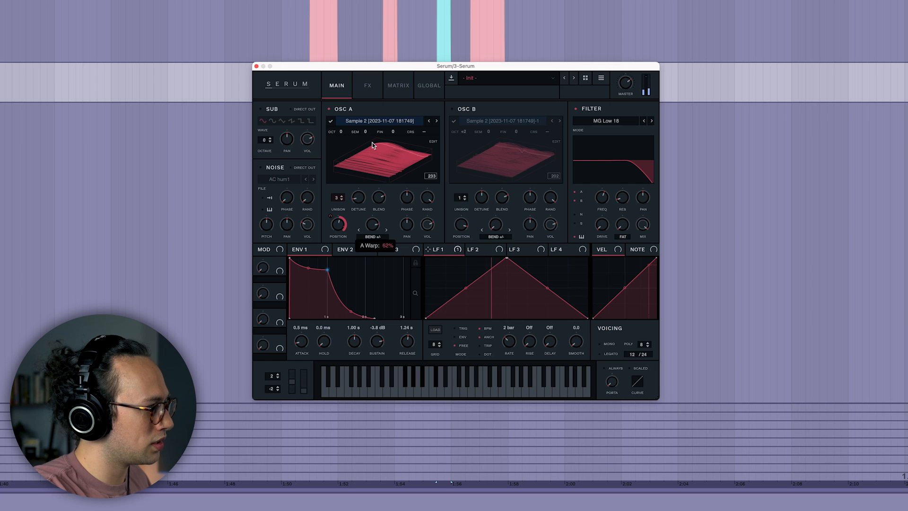
drag(372, 142, 379, 134)
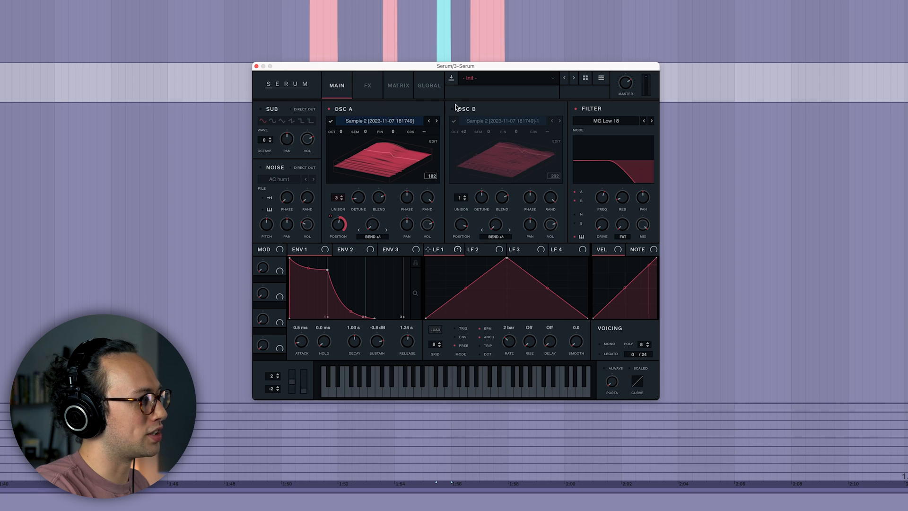
Step: Switch to oscillator B alone and sweep its warp amount in both directions to audition the bend effect
click(453, 109)
click(329, 109)
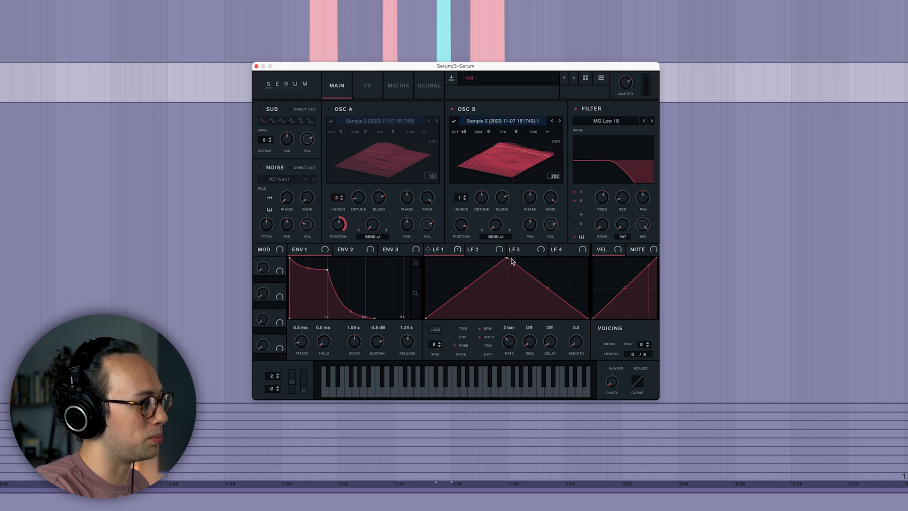
drag(495, 225, 505, 137)
drag(505, 168, 501, 202)
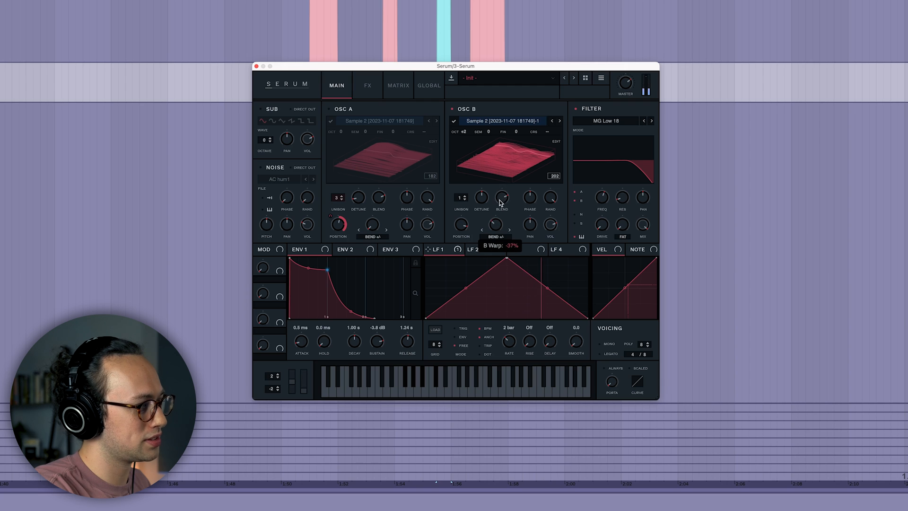
drag(497, 235, 497, 238)
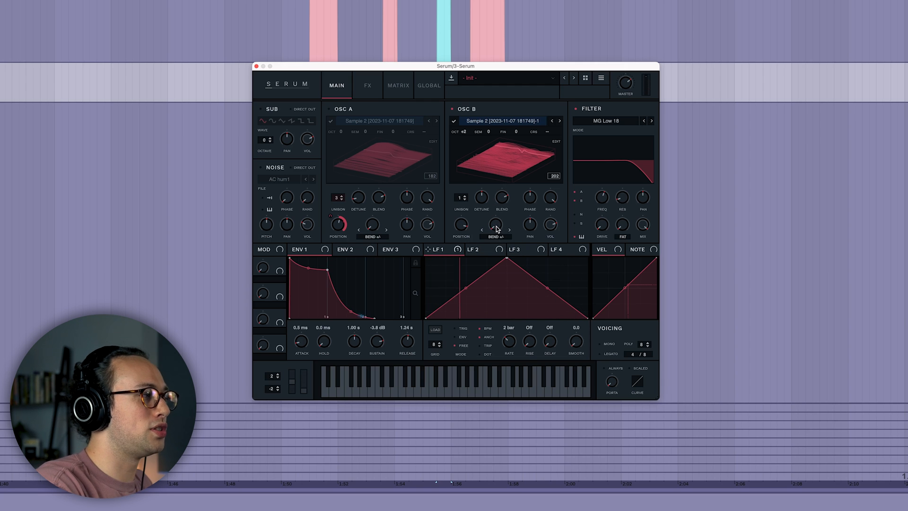
Step: Assign Macro 1 as the modulation source for oscillator B's warp amount
right_click(496, 229)
mouse_move(534, 282)
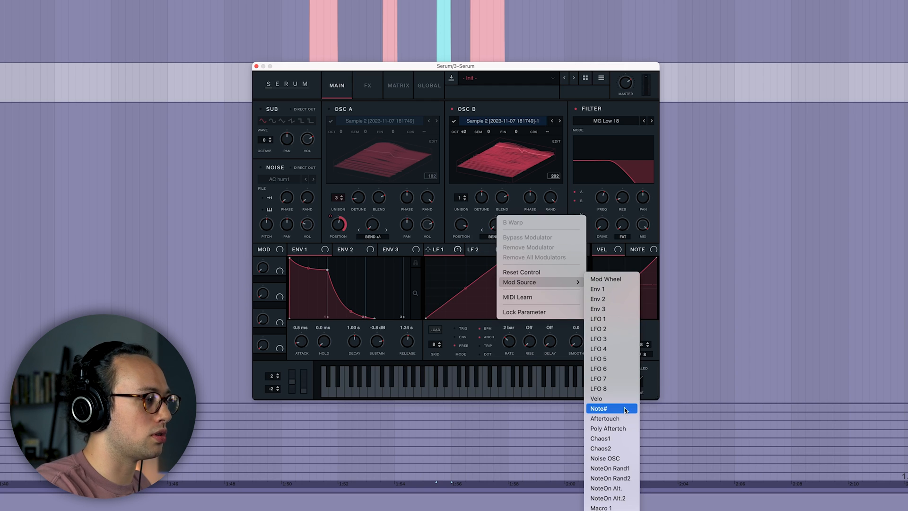
click(609, 506)
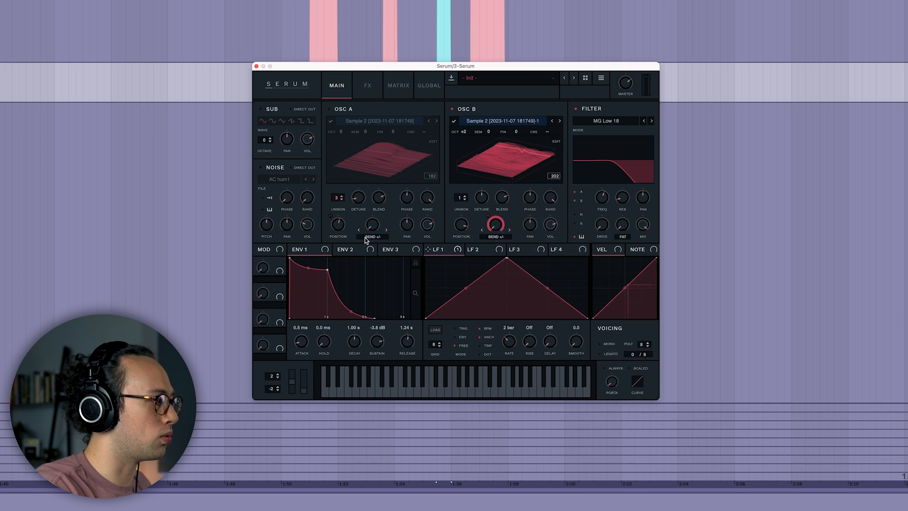
Step: Assign Macro 1 as the modulation source for oscillator A's warp amount and label the macro BEND
right_click(373, 229)
mouse_move(396, 283)
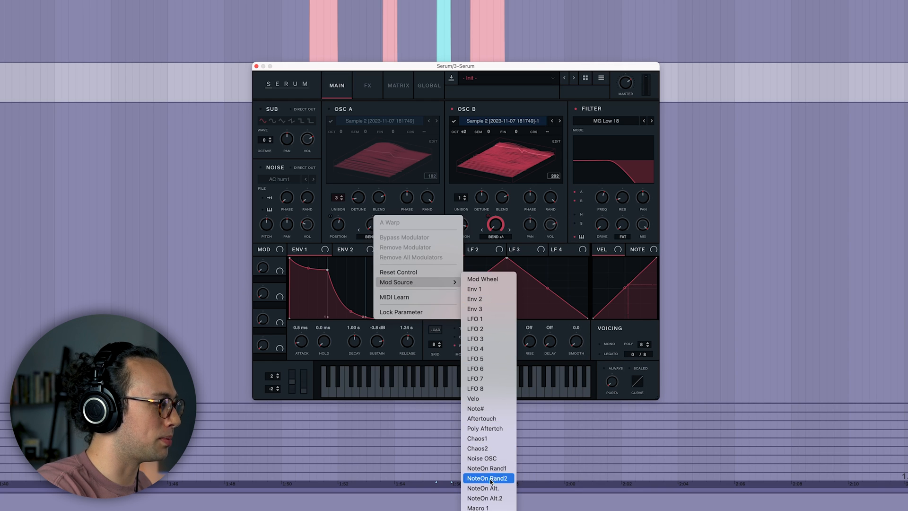
click(484, 497)
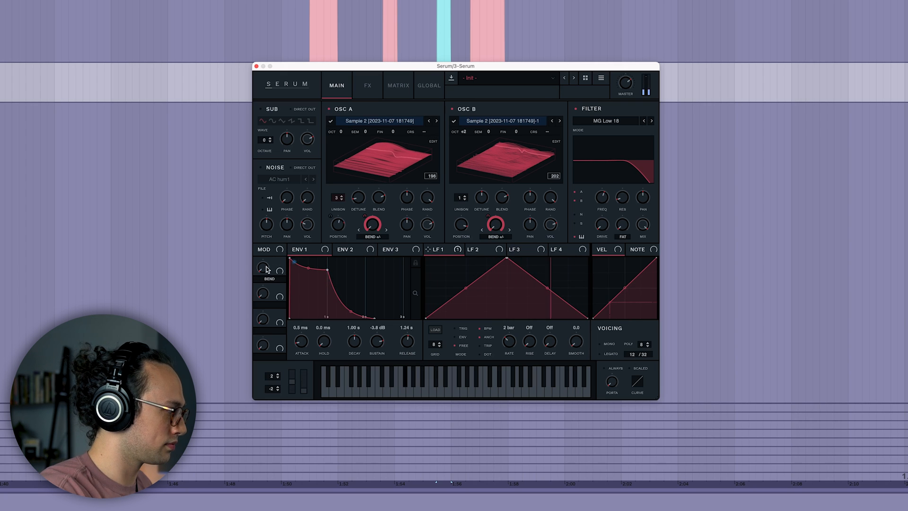
Step: Sweep the BEND macro up and down to audition the warp on both oscillators together
drag(263, 266, 258, 298)
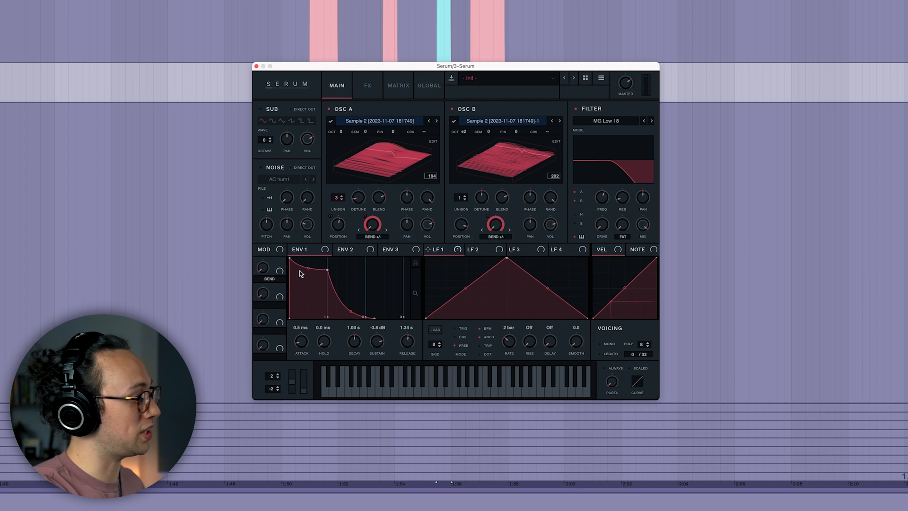
drag(262, 268, 274, 240)
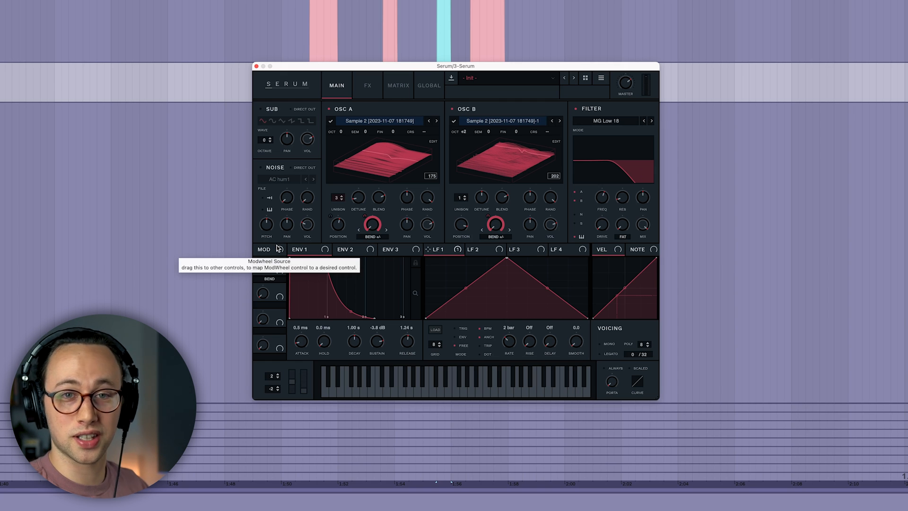
drag(261, 268, 261, 323)
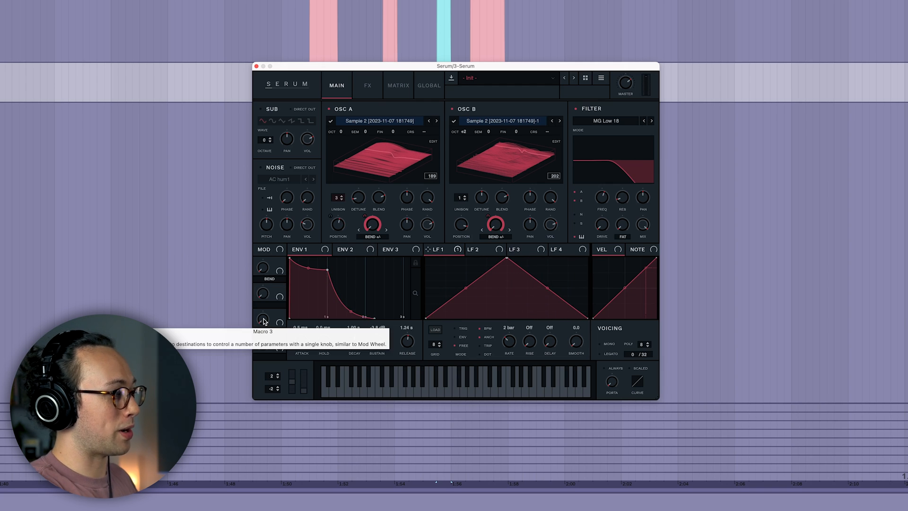
drag(263, 269, 263, 233)
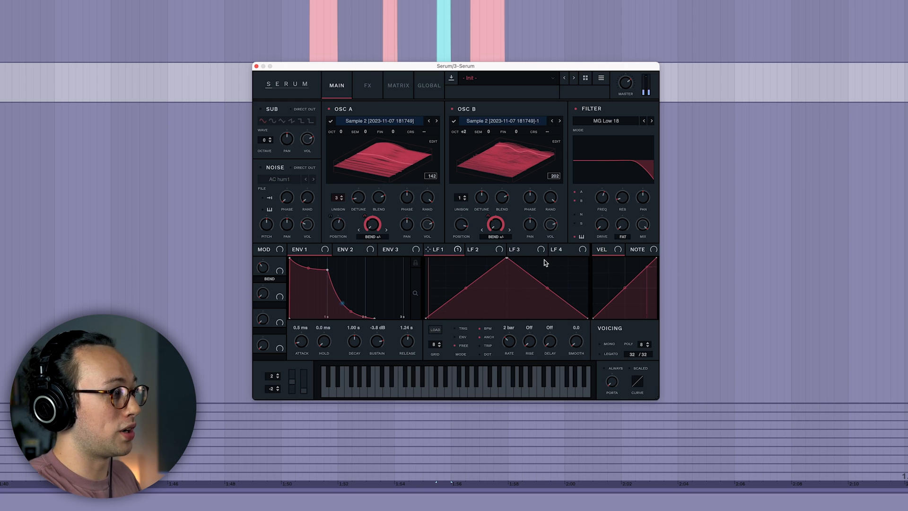
Step: Assign LFO 1 as a modulation source for oscillator B's wavetable position
drag(445, 251, 454, 218)
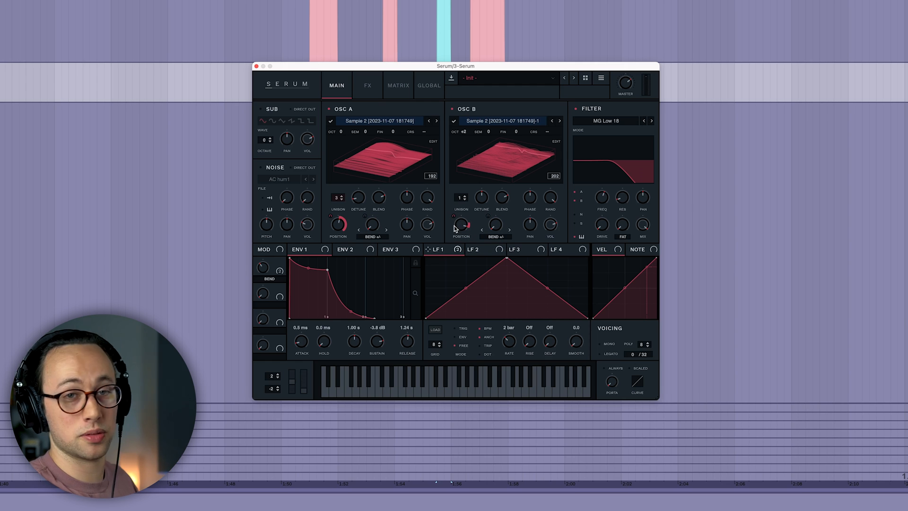
right_click(454, 225)
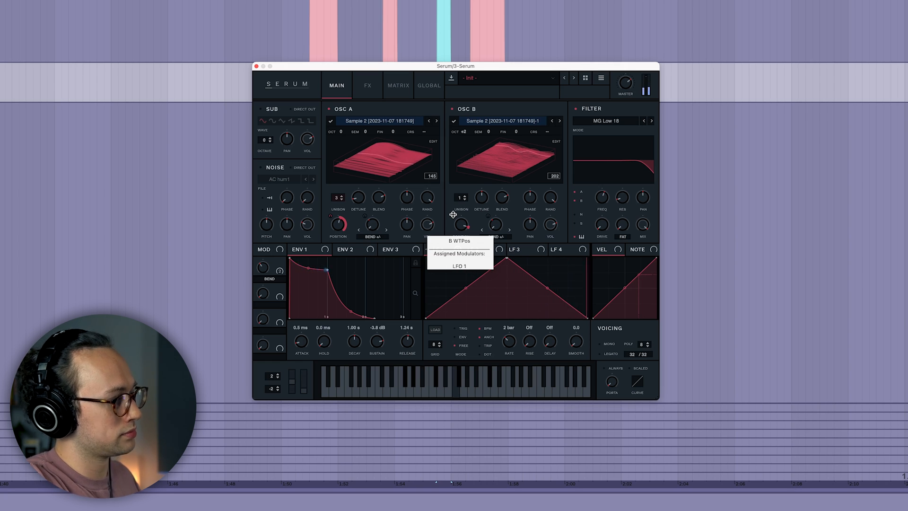
Step: Assign Envelope 2 to oscillator B's volume and lower the envelope's sustain
click(365, 254)
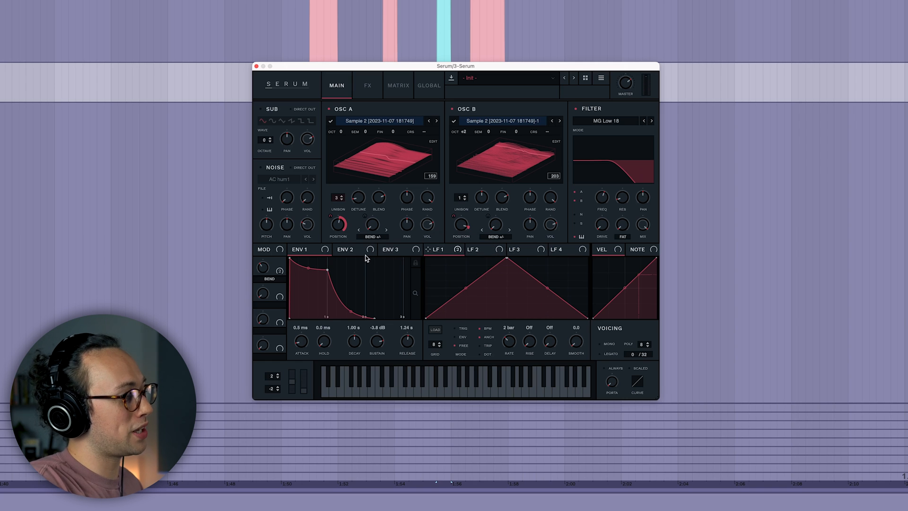
click(339, 255)
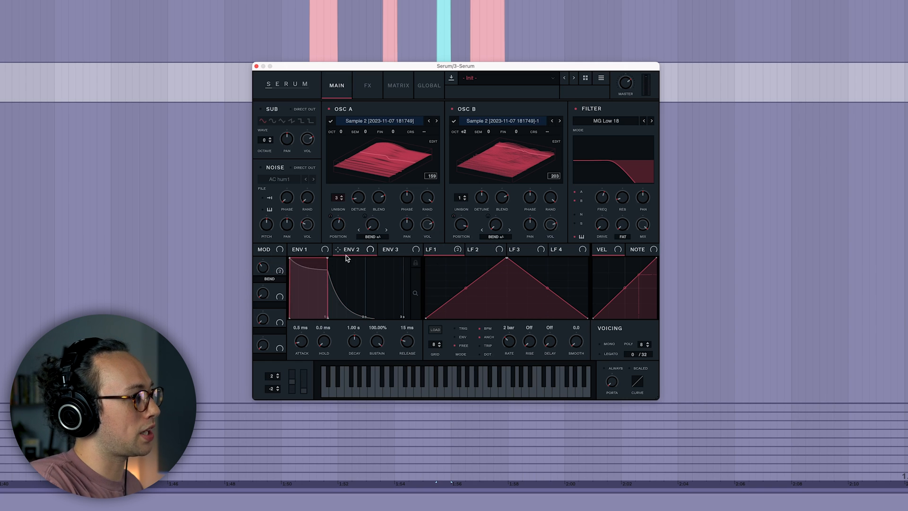
drag(452, 244, 543, 202)
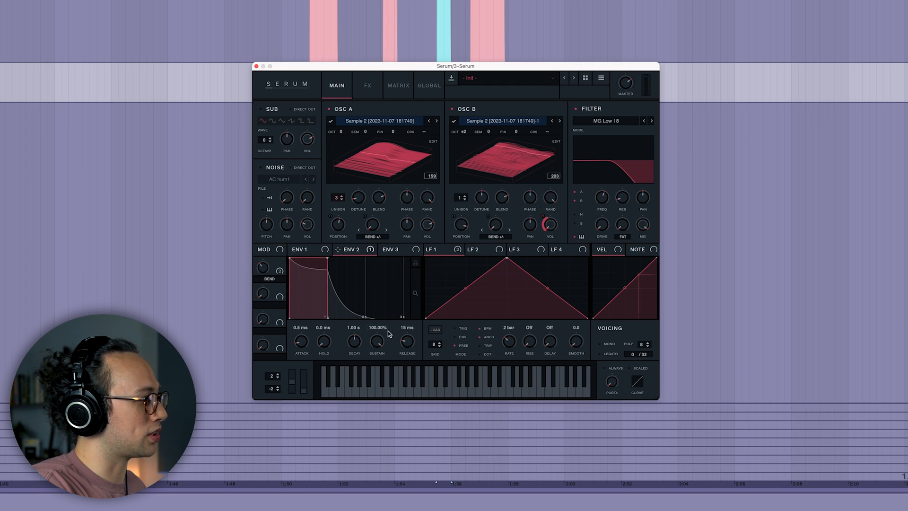
drag(389, 334, 389, 407)
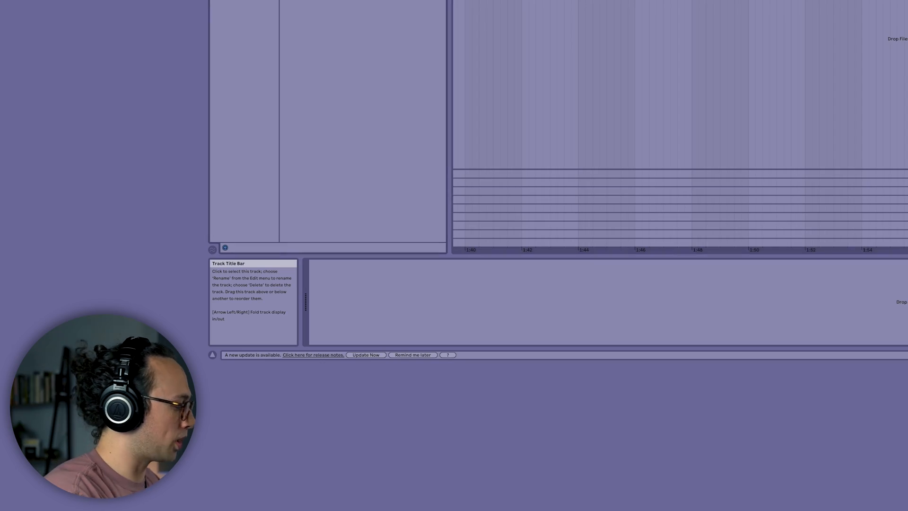
Step: Switch to Ableton Live, search the browser for Wavetable and load the Wavetable instrument onto a track
text(etable)
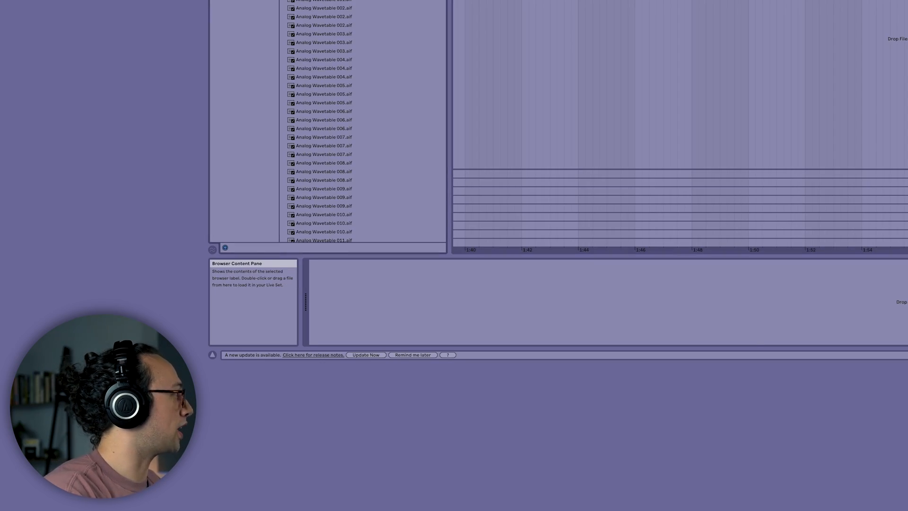
key(Return)
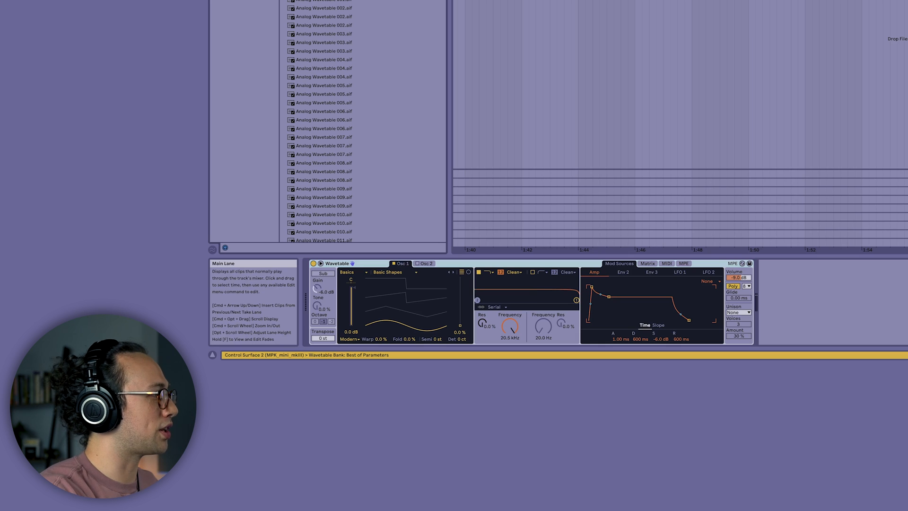
Step: Audition the consolidated Sample 2 audio clip, stop playback and bring the Wavetable instrument's track back into view
key(space)
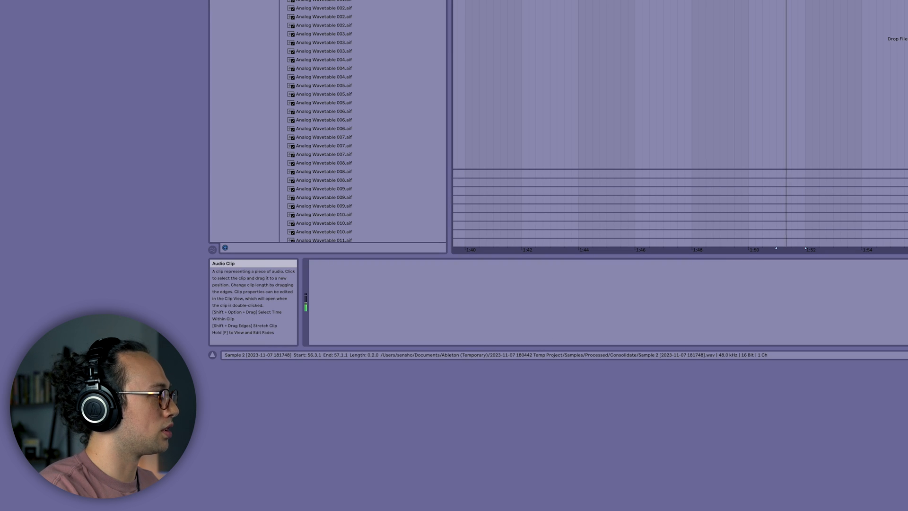
key(space)
click(907, 5)
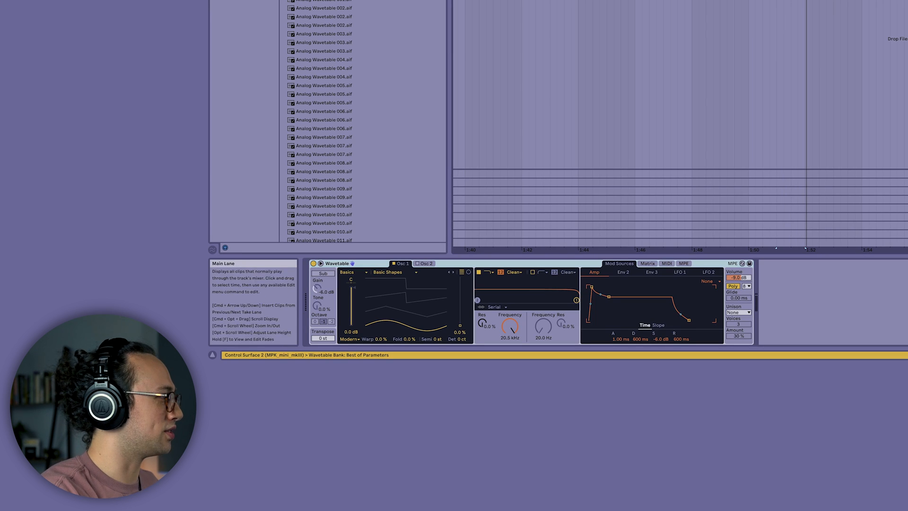